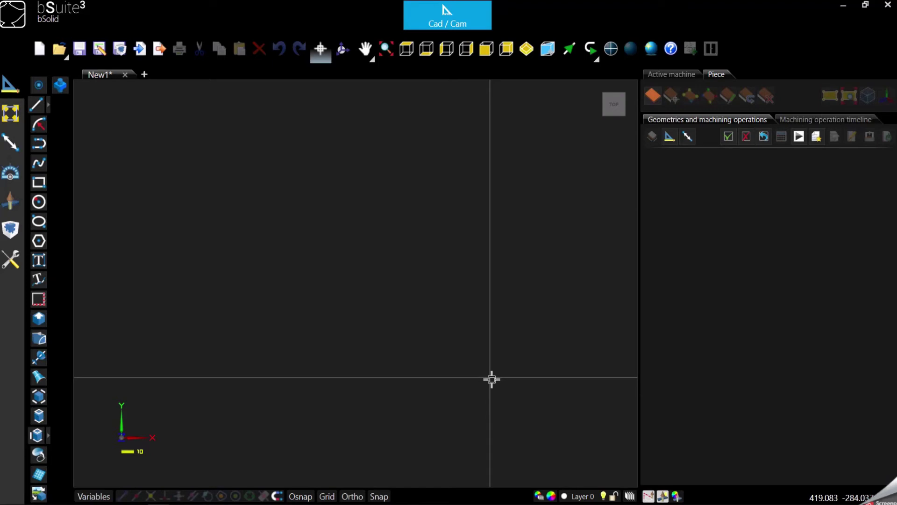
# Step: Draw an ellipse by two points in the upper part of the drawing area, about 1107 mm wide and 427 mm high
pyautogui.click(40, 224)
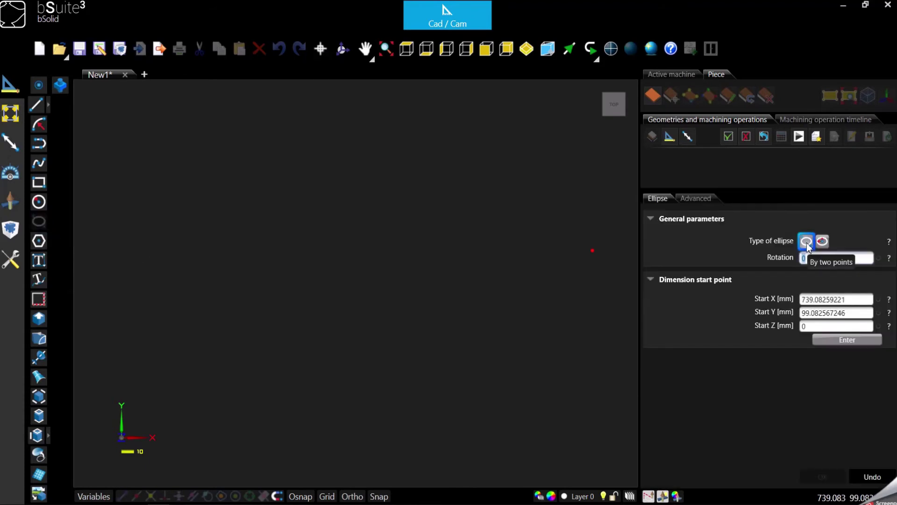
pyautogui.click(807, 242)
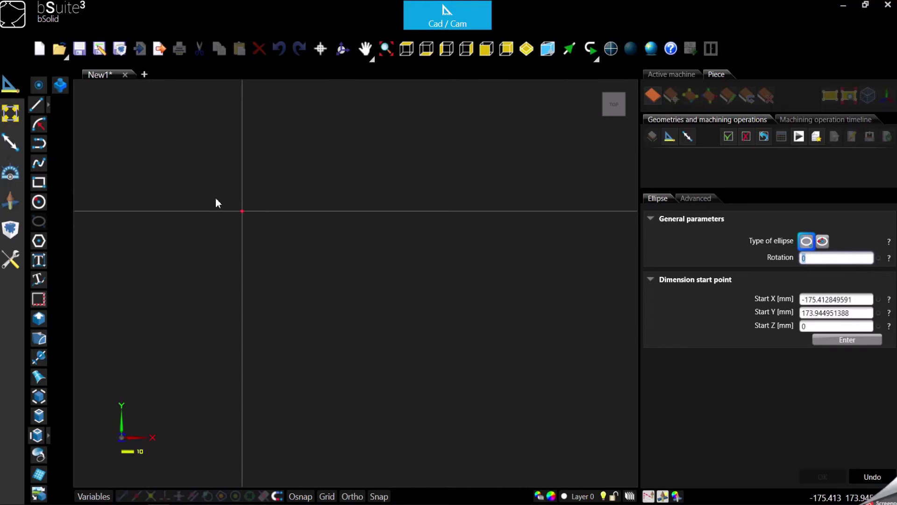
pyautogui.click(206, 159)
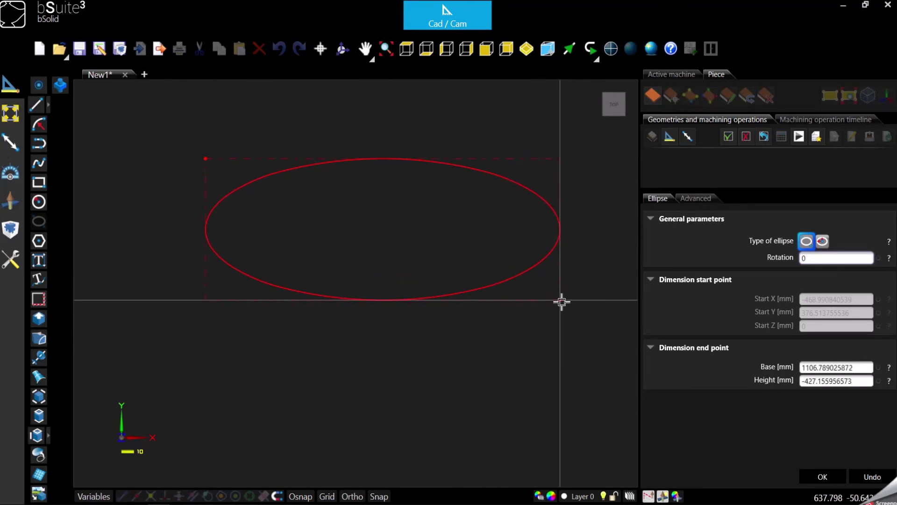
pyautogui.click(562, 302)
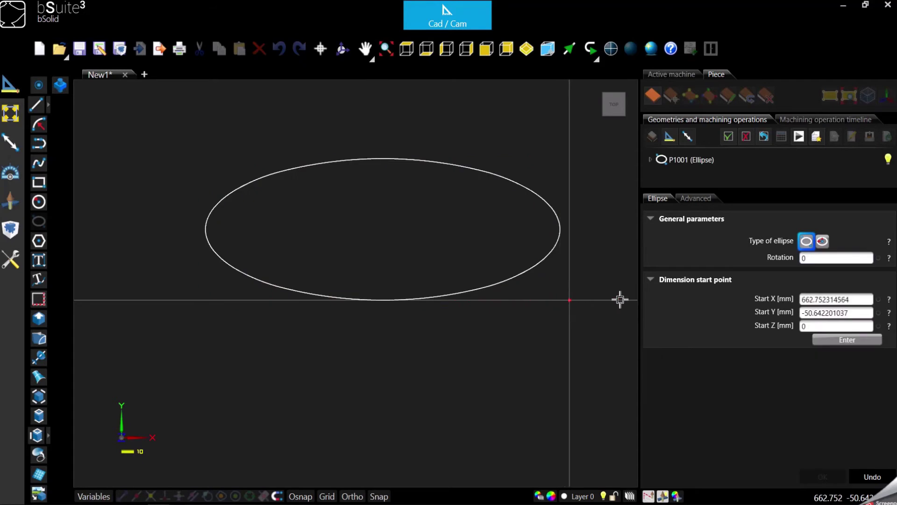
# Step: Start a centre-based ellipse and place its centre below the first ellipse, at about X -8, Y -503 mm
pyautogui.click(823, 241)
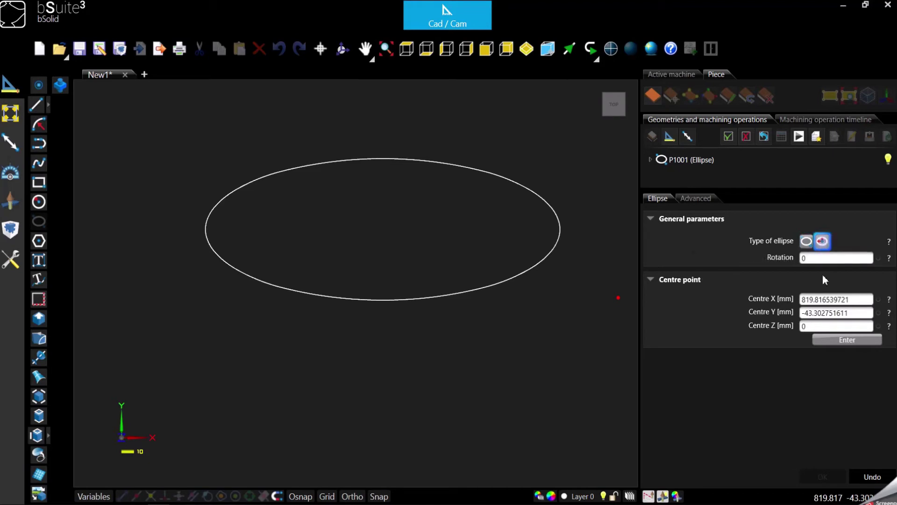
pyautogui.click(827, 299)
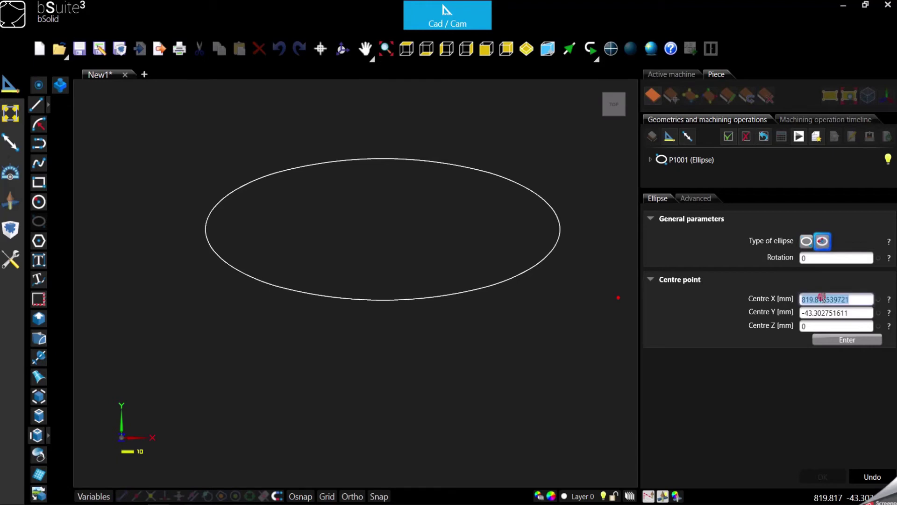
pyautogui.click(828, 313)
pyautogui.click(829, 325)
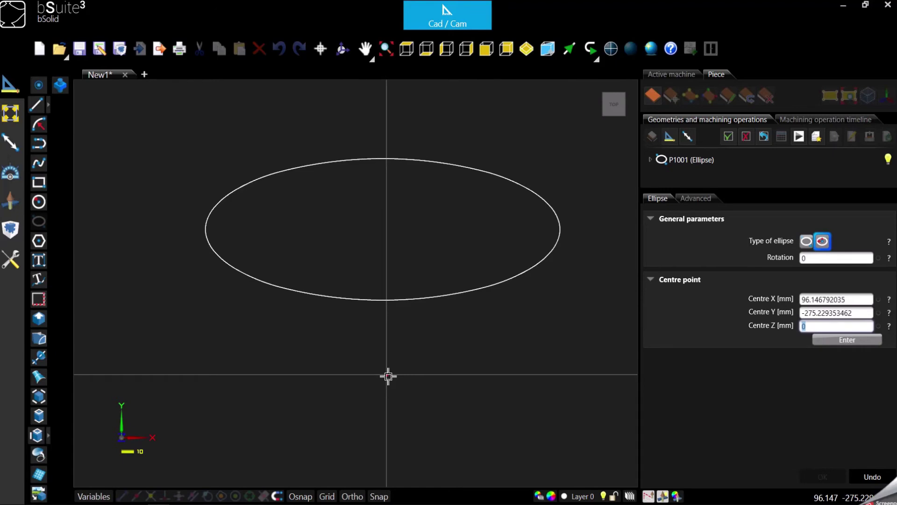
pyautogui.scroll(-2, 388, 376)
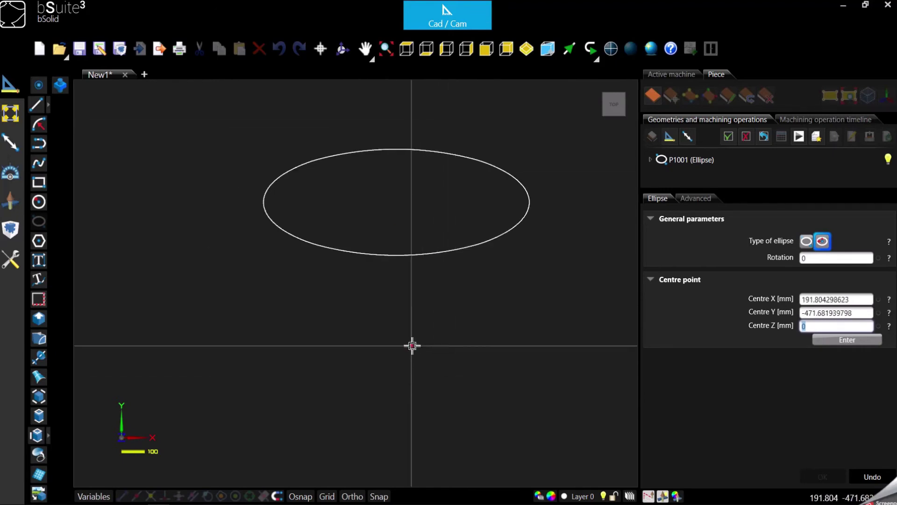
pyautogui.moveTo(413, 345); pyautogui.dragTo(384, 327, button='middle')
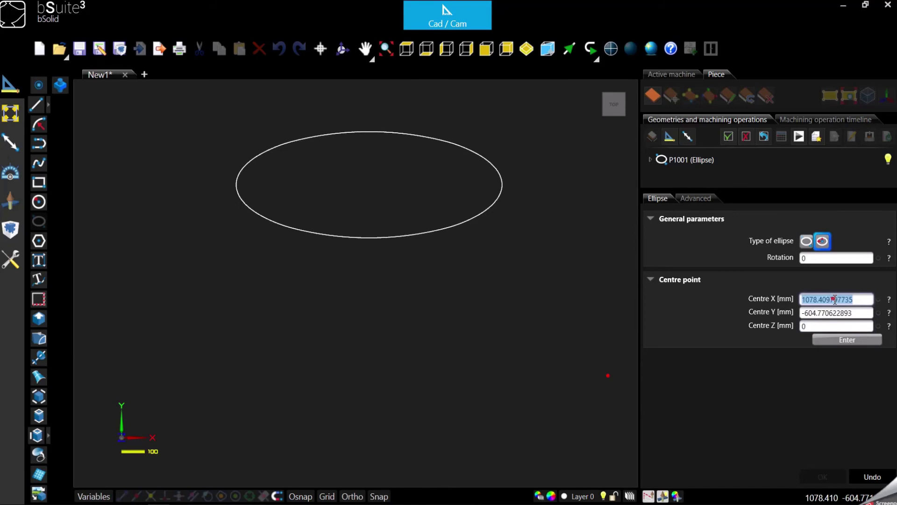
pyautogui.click(836, 312)
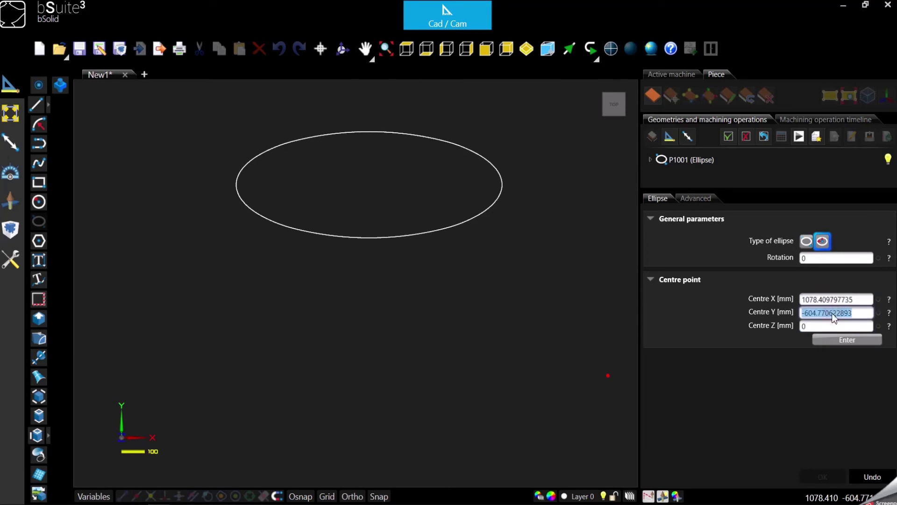
pyautogui.click(349, 351)
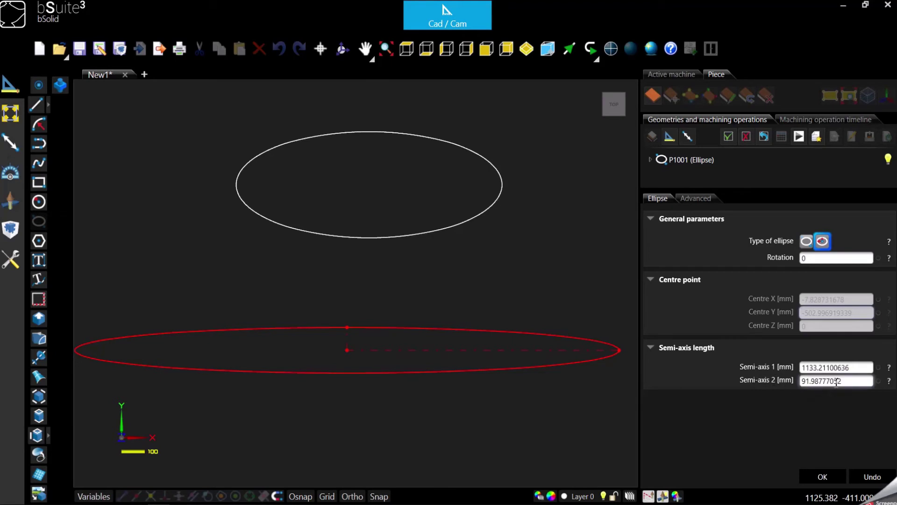
# Step: Set the second ellipse's semi-axis 1 to 1000 mm and semi-axis 2 to 200 mm, and create it
pyautogui.click(830, 368)
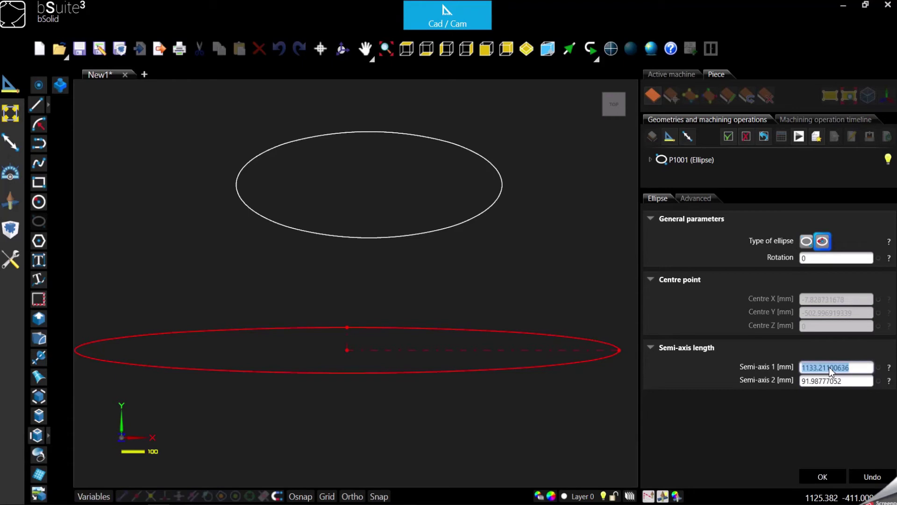
pyautogui.write('1000')
pyautogui.press('Tab')
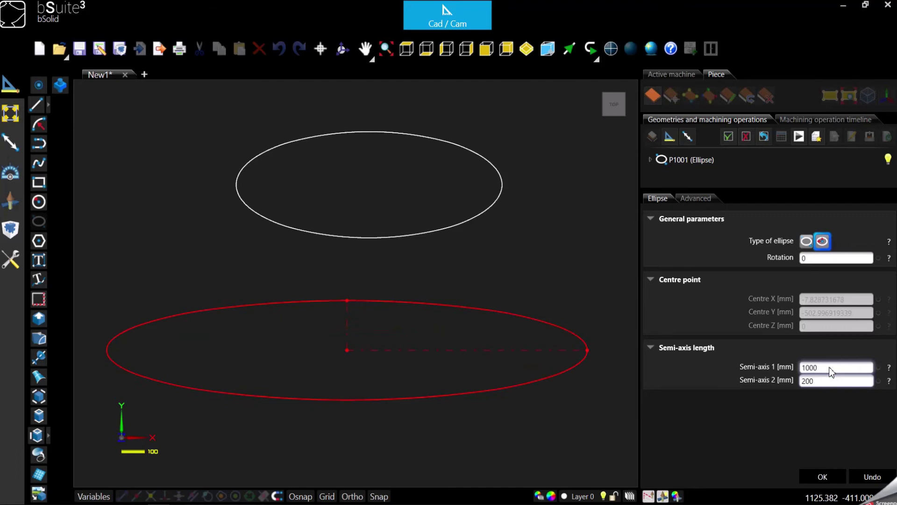
pyautogui.click(823, 477)
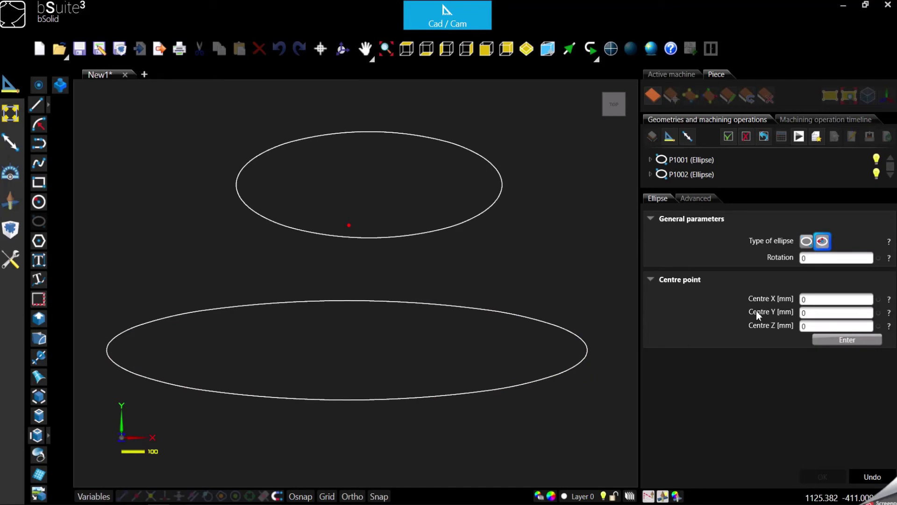
pyautogui.click(806, 241)
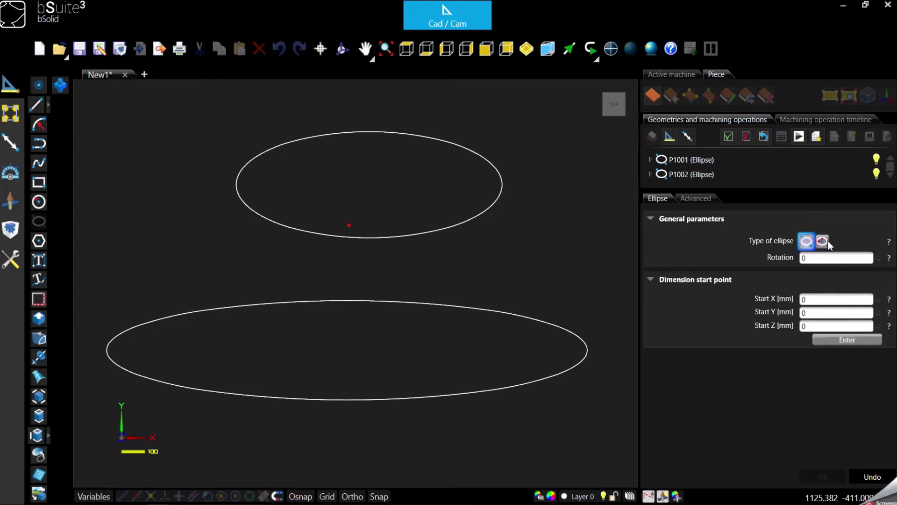
pyautogui.click(818, 240)
pyautogui.click(811, 240)
pyautogui.press('Escape')
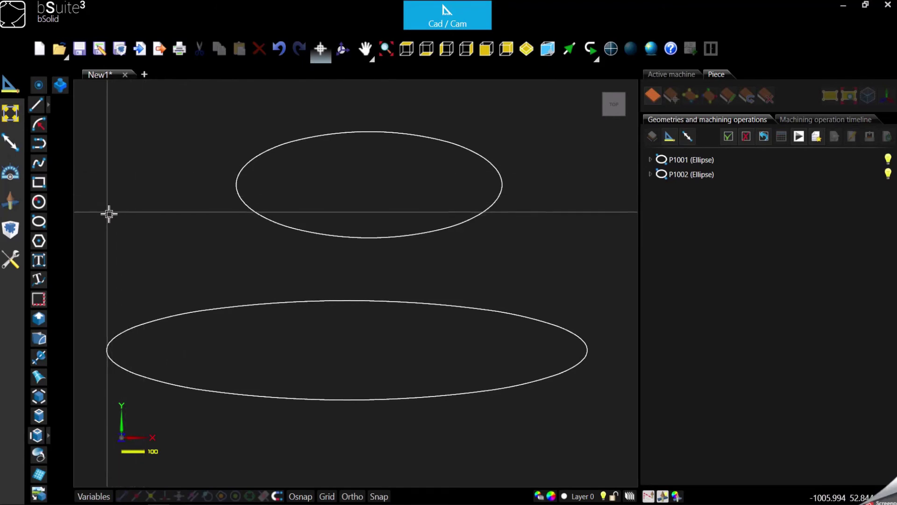
# Step: Start a regular polygon and place its centre in the empty area right of the ellipses, at about X 1570, Y -137 mm
pyautogui.click(38, 242)
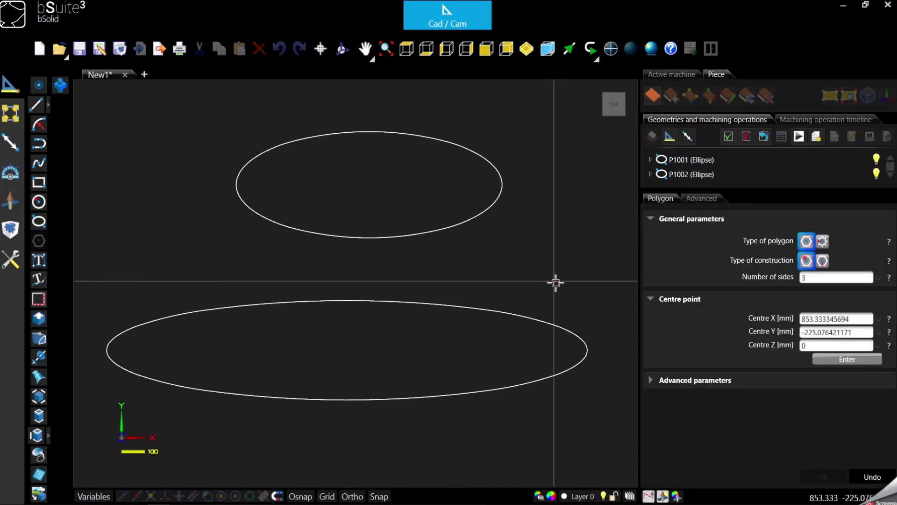
pyautogui.moveTo(545, 282); pyautogui.dragTo(232, 273, button='middle')
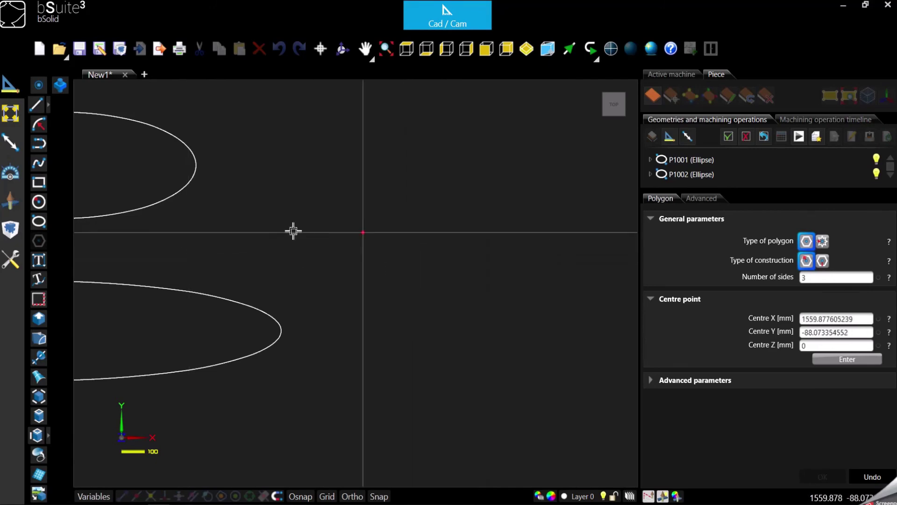
pyautogui.moveTo(108, 242); pyautogui.dragTo(448, 242, button='middle')
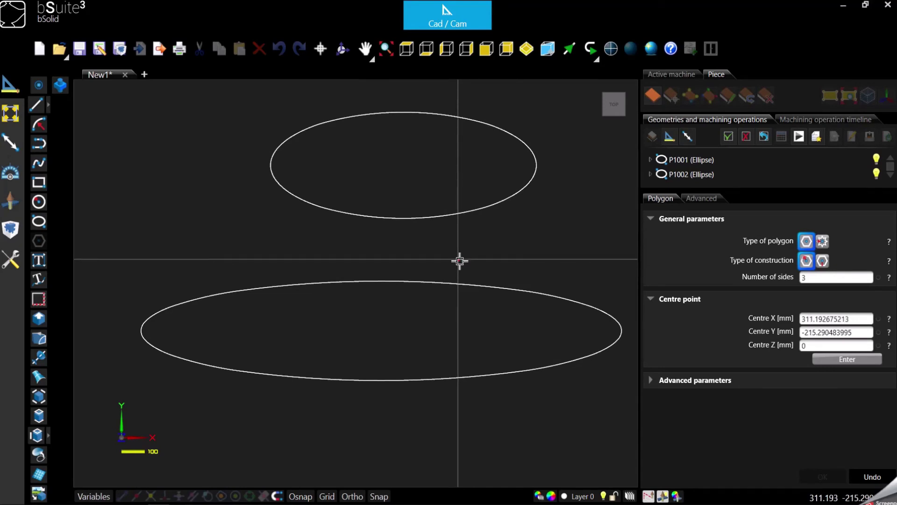
pyautogui.moveTo(460, 261); pyautogui.dragTo(119, 262, button='middle')
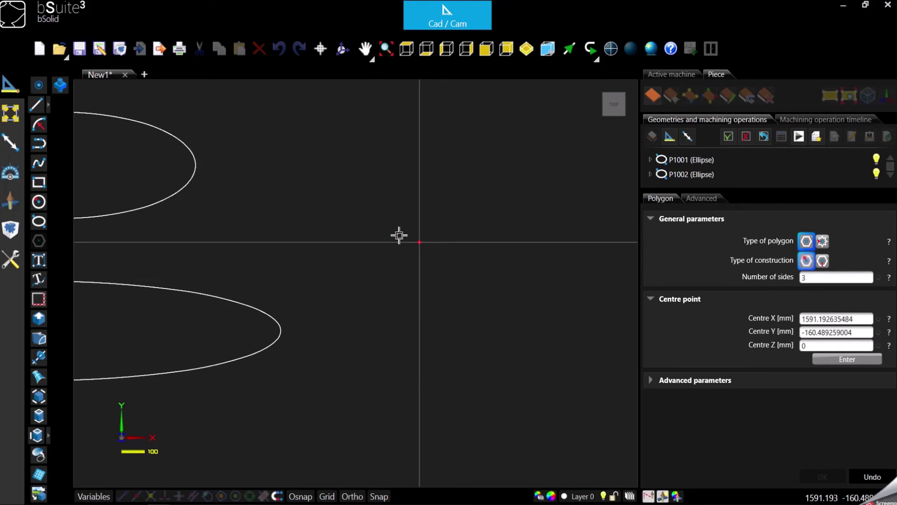
pyautogui.click(421, 242)
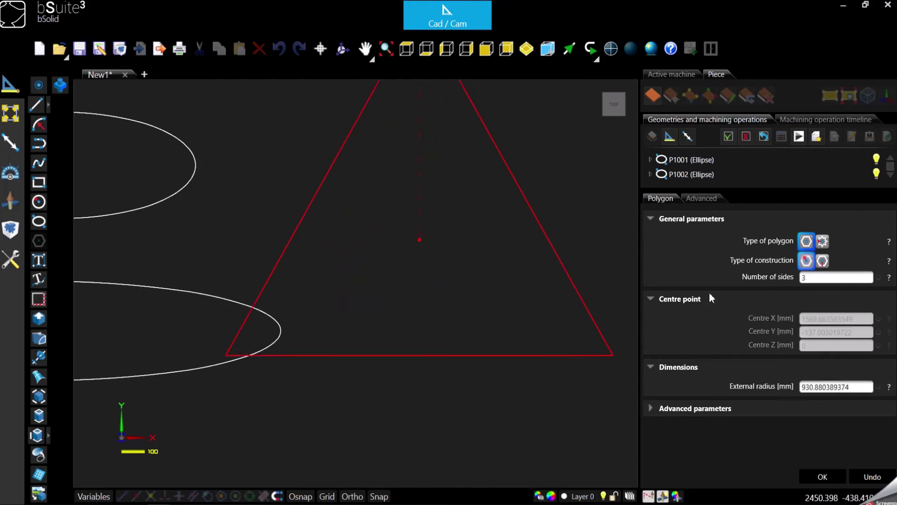
# Step: Give the regular polygon 5 sides and draw it with an external radius of about 309 mm
pyautogui.doubleClick(830, 280)
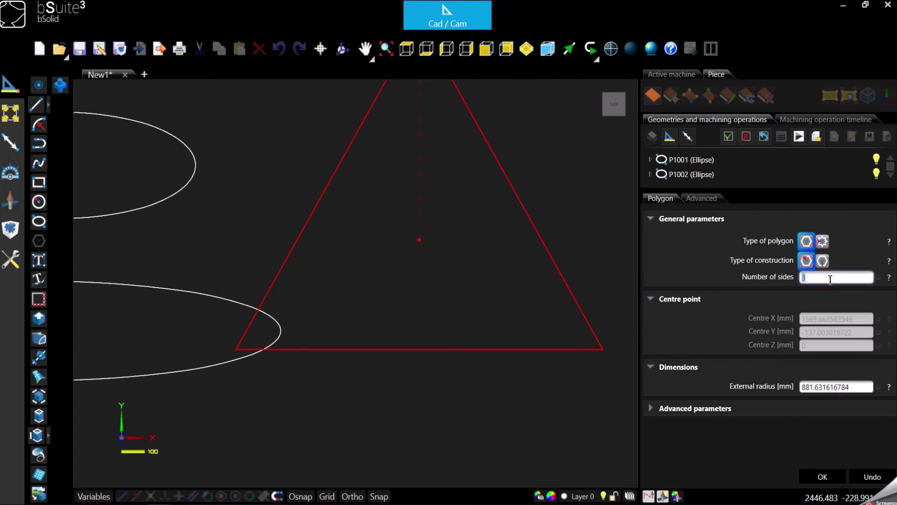
pyautogui.write('5')
pyautogui.press('BackSpace')
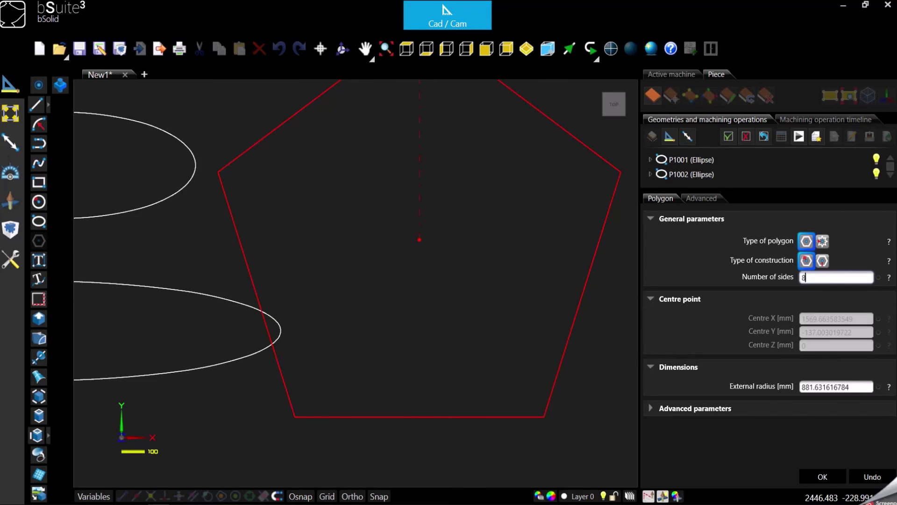
pyautogui.write('8')
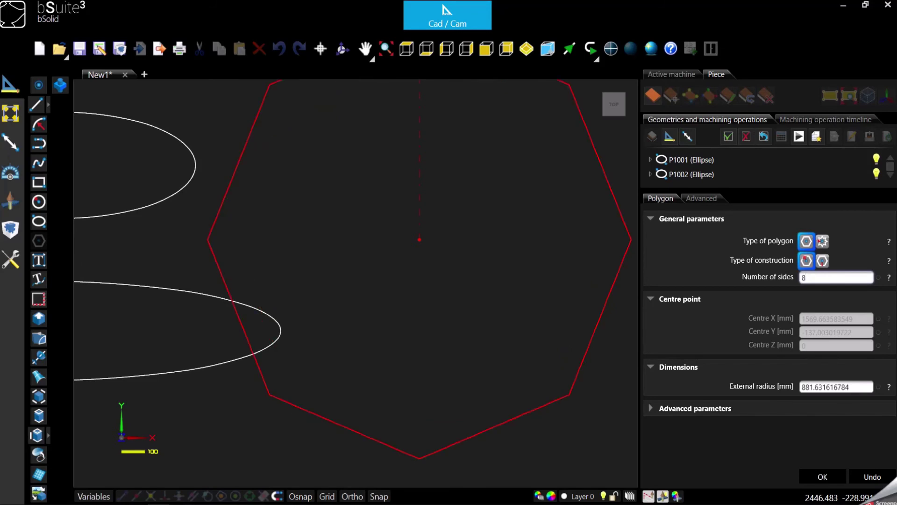
pyautogui.doubleClick(821, 278)
pyautogui.write('5')
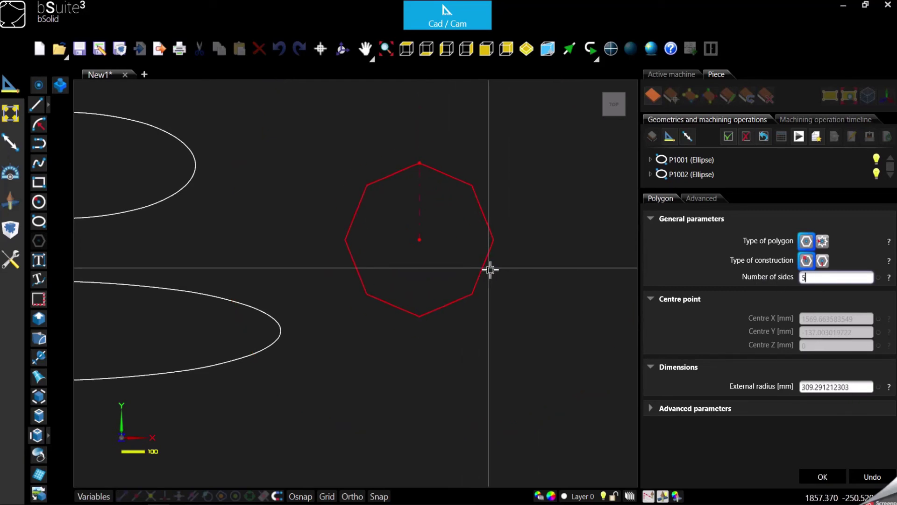
pyautogui.click(489, 268)
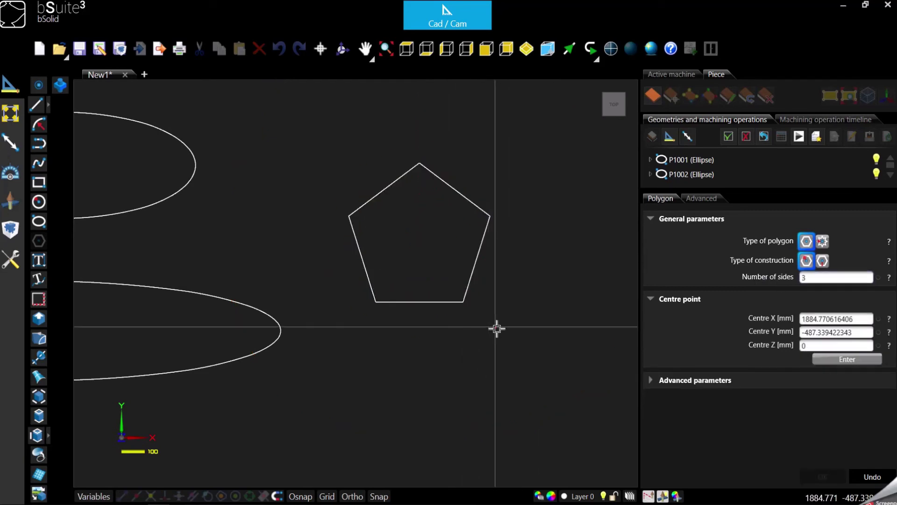
# Step: Start a star-type polygon with 5 sides, centred right of the pentagon at about X 2501, Y -133 mm
pyautogui.moveTo(524, 255); pyautogui.dragTo(344, 254, button='middle')
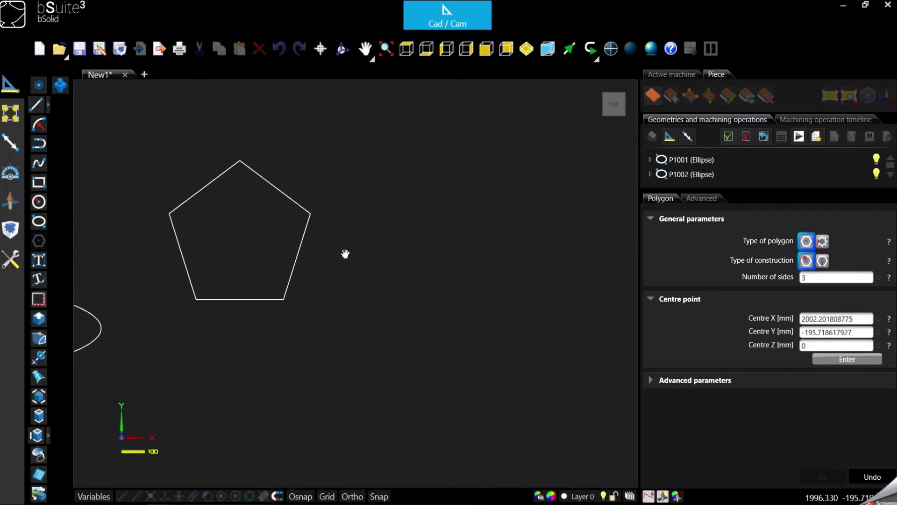
pyautogui.click(824, 242)
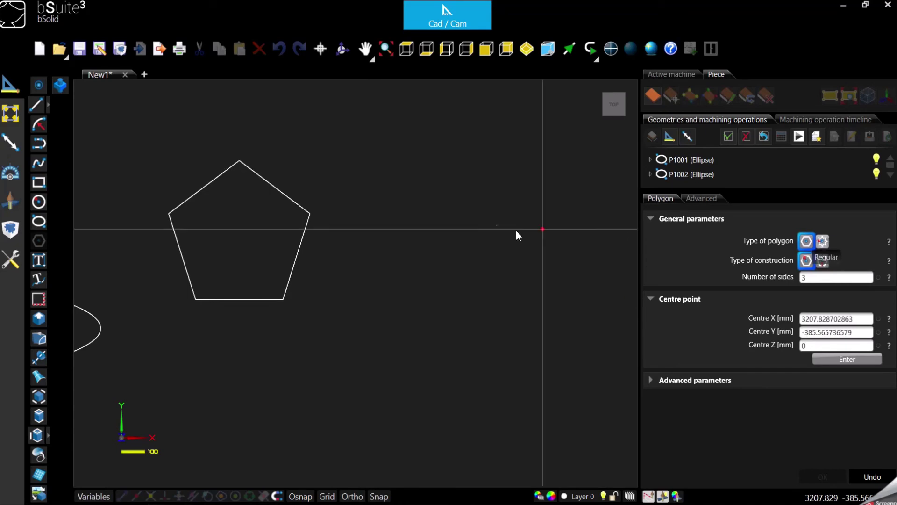
pyautogui.click(464, 237)
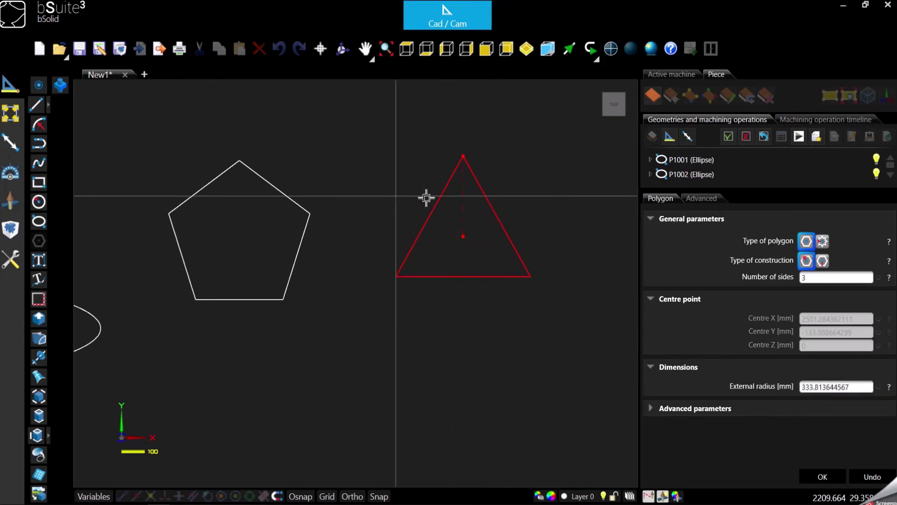
pyautogui.click(824, 242)
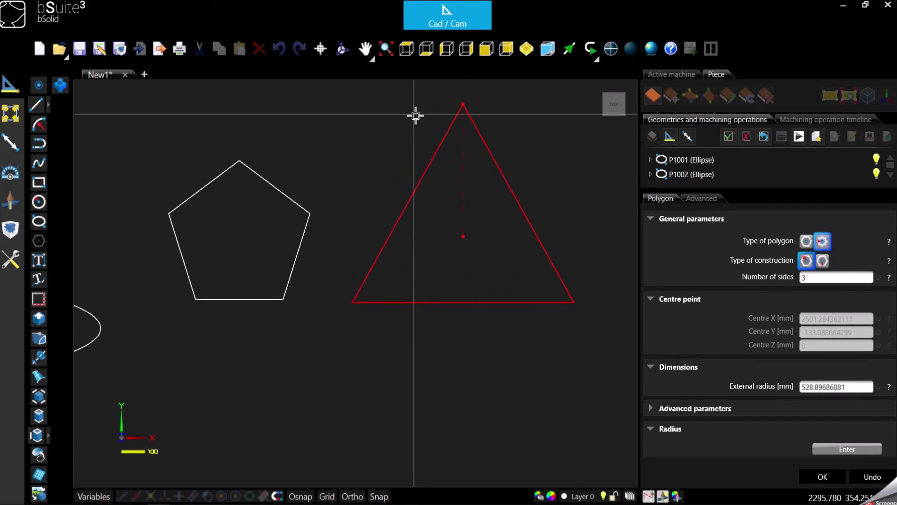
pyautogui.click(825, 278)
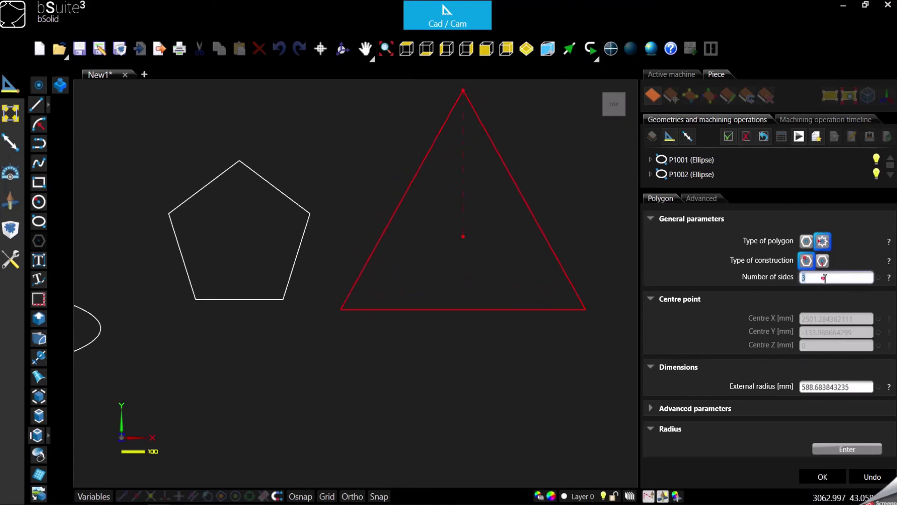
pyautogui.write('5')
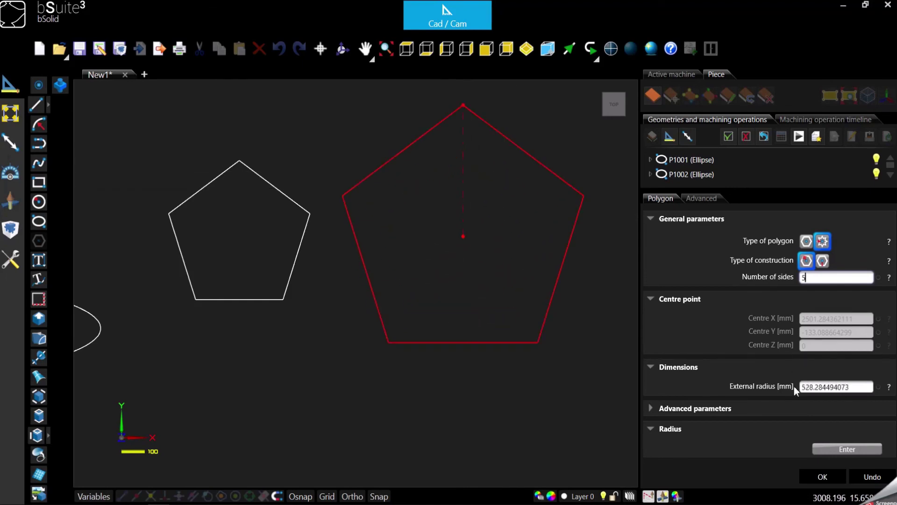
# Step: Set the star polygon's external radius to 400 mm and confirm it to move on to the internal radius
pyautogui.click(829, 387)
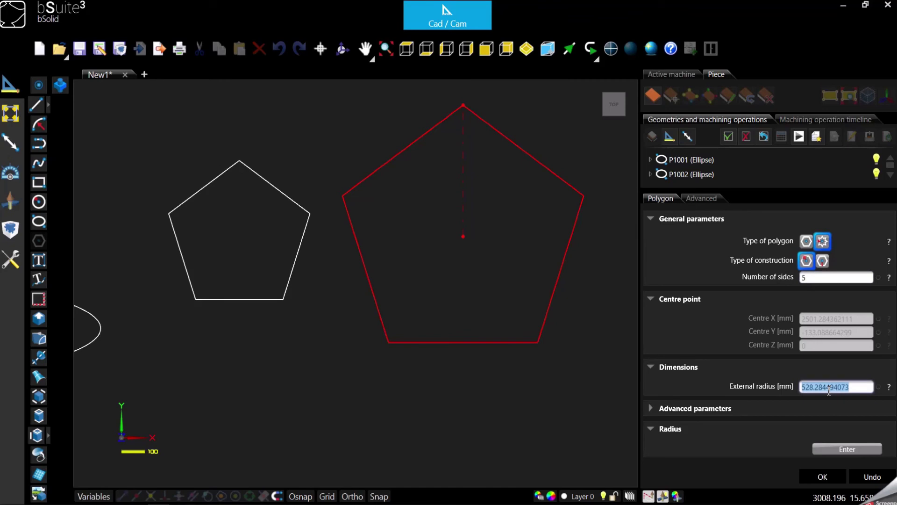
pyautogui.write('400')
pyautogui.press('Return')
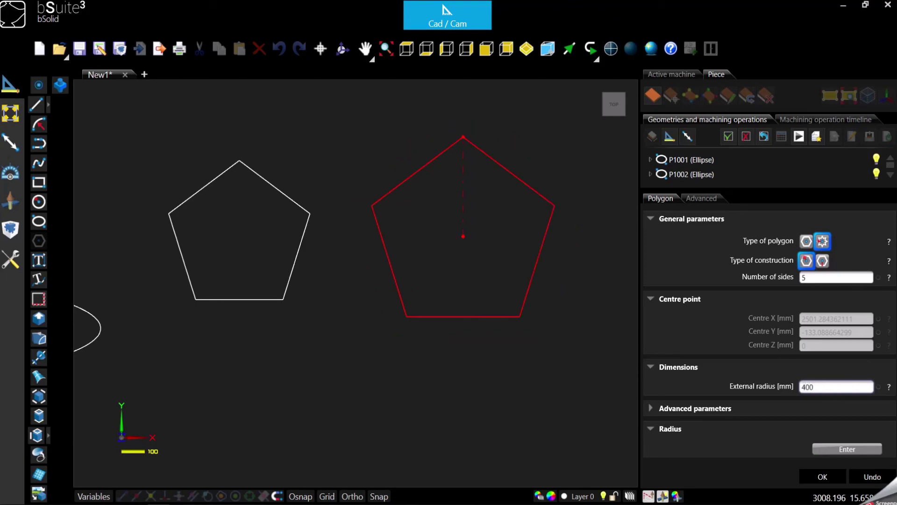
pyautogui.click(847, 450)
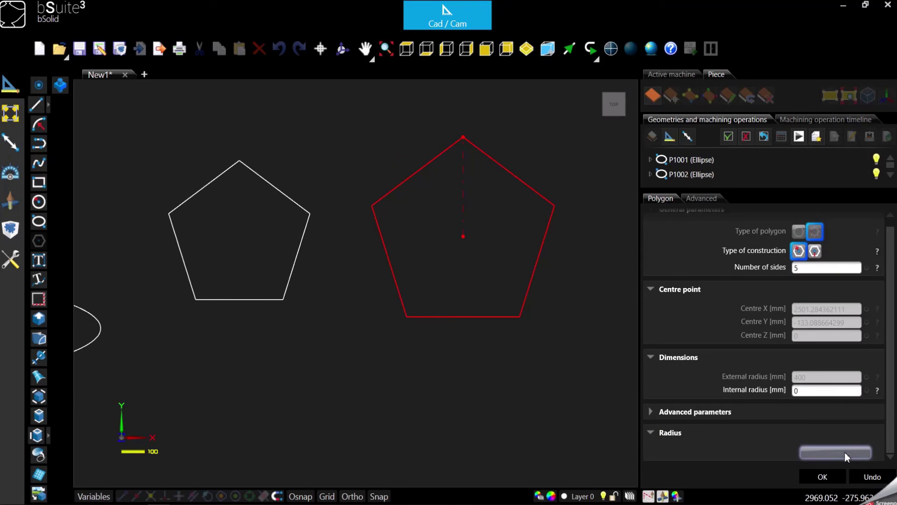
# Step: Set the star polygon's internal radius to 200 mm, complete the star and end the polygon command
pyautogui.click(817, 391)
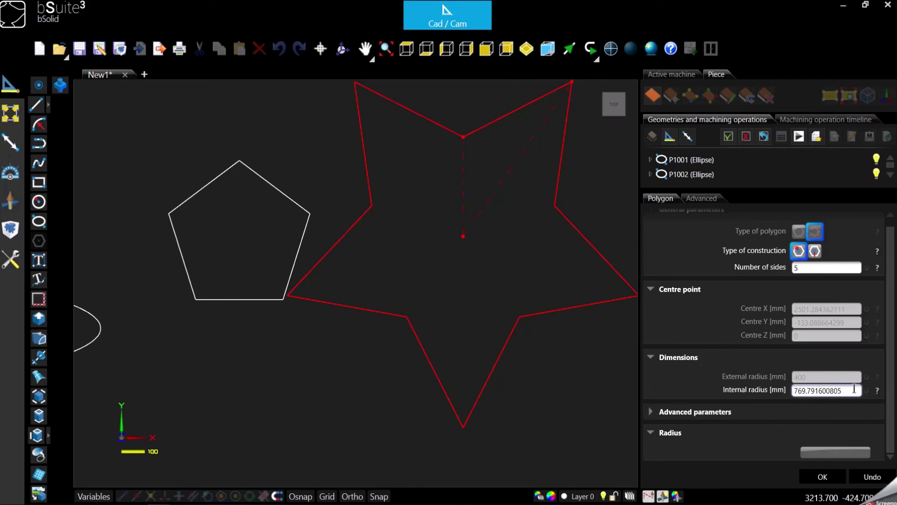
pyautogui.moveTo(855, 389); pyautogui.dragTo(697, 380)
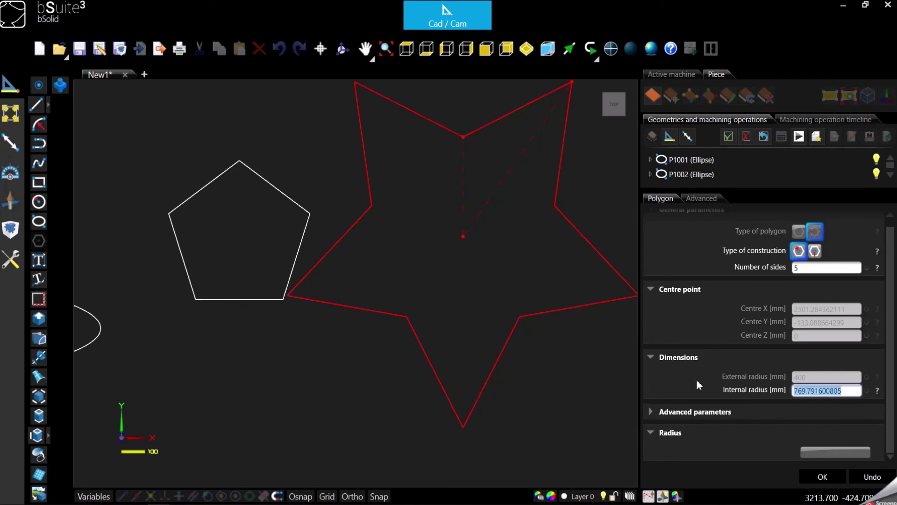
pyautogui.write('200')
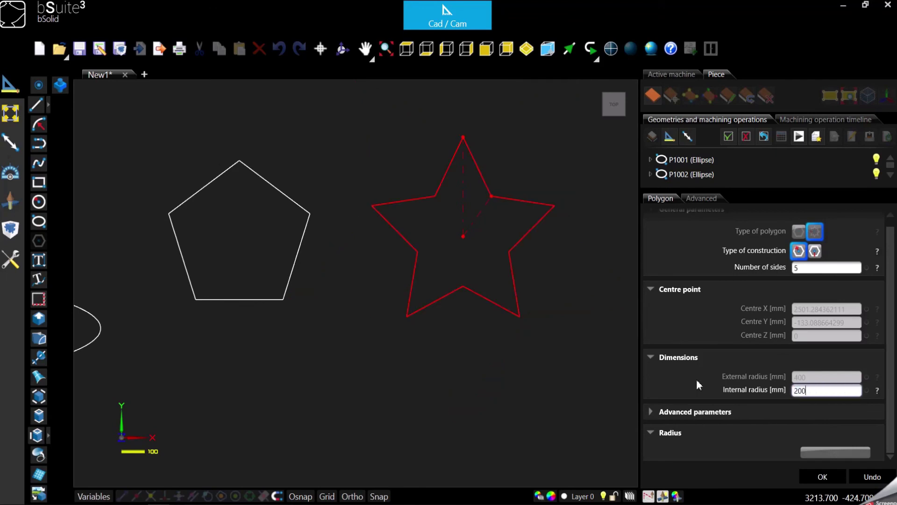
pyautogui.click(825, 476)
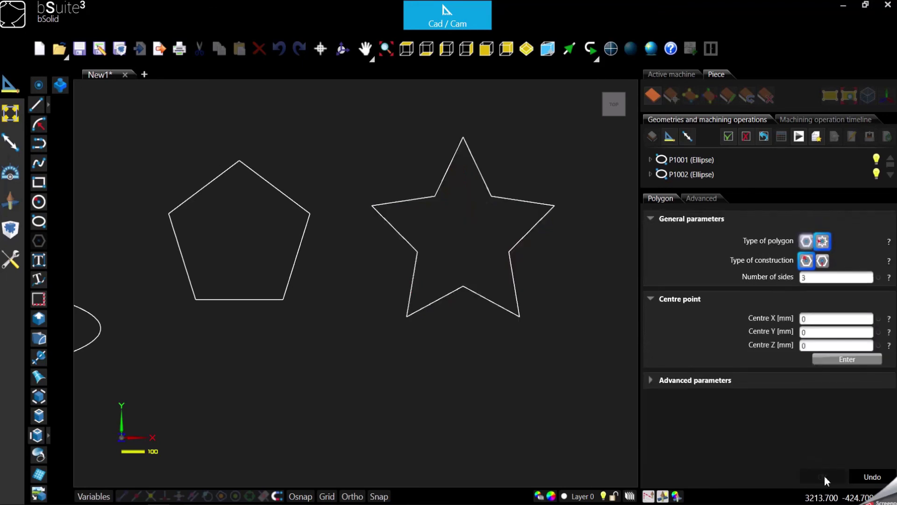
pyautogui.click(867, 477)
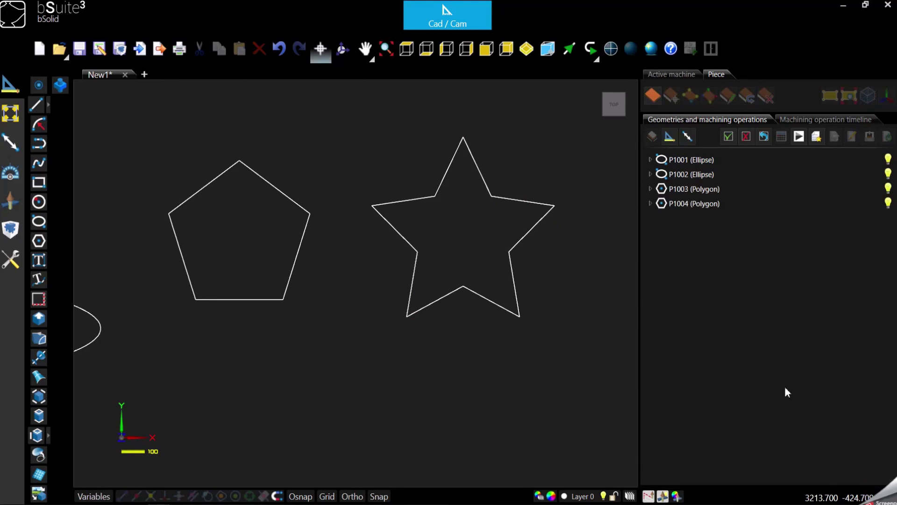
# Step: Reopen the lower ellipse to review its centre point and semi-axis lengths, and the pentagon to review its parameters
pyautogui.scroll(-5, 553, 204)
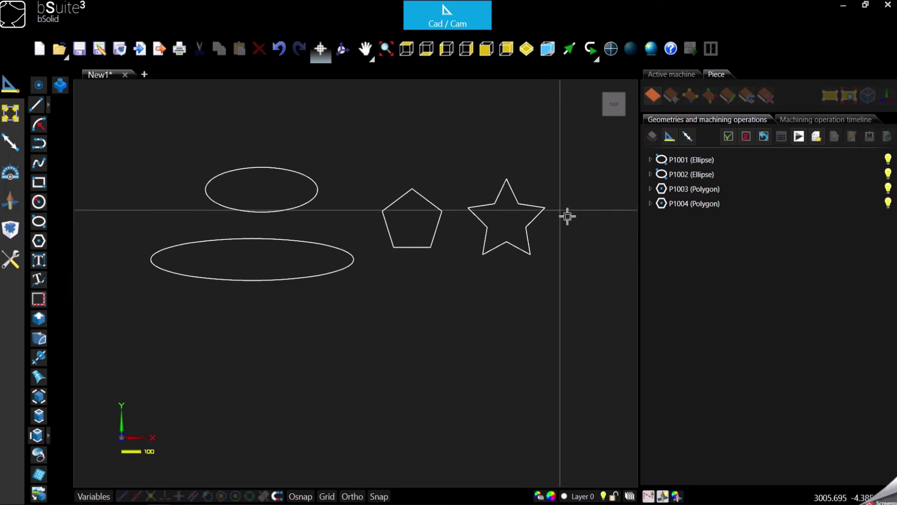
pyautogui.moveTo(444, 254); pyautogui.dragTo(463, 295, button='middle')
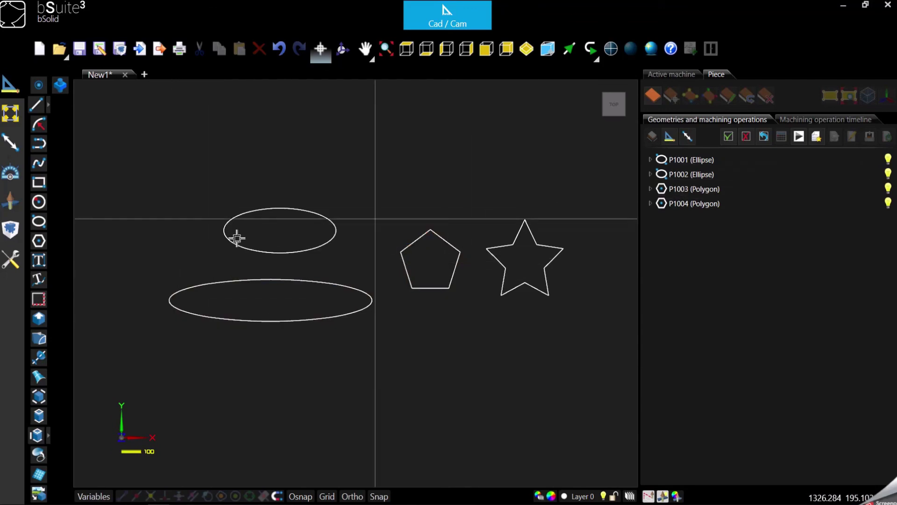
pyautogui.click(363, 292)
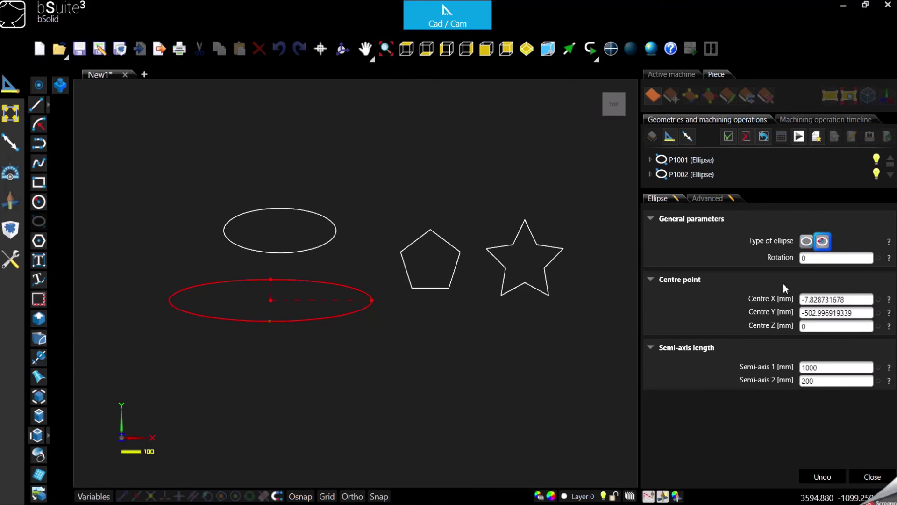
pyautogui.click(804, 297)
pyautogui.press('Tab')
pyautogui.press('Tab')
pyautogui.press('Tab')
pyautogui.press('Tab')
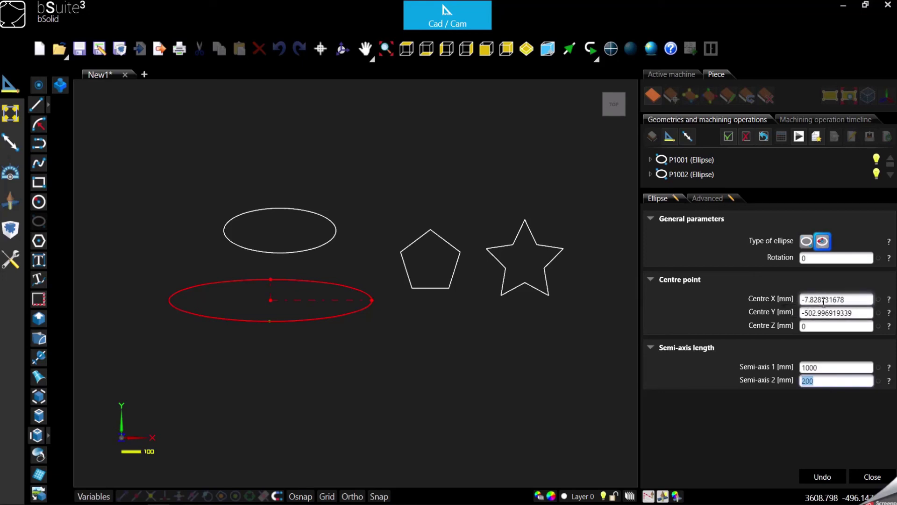
pyautogui.click(824, 300)
pyautogui.click(827, 312)
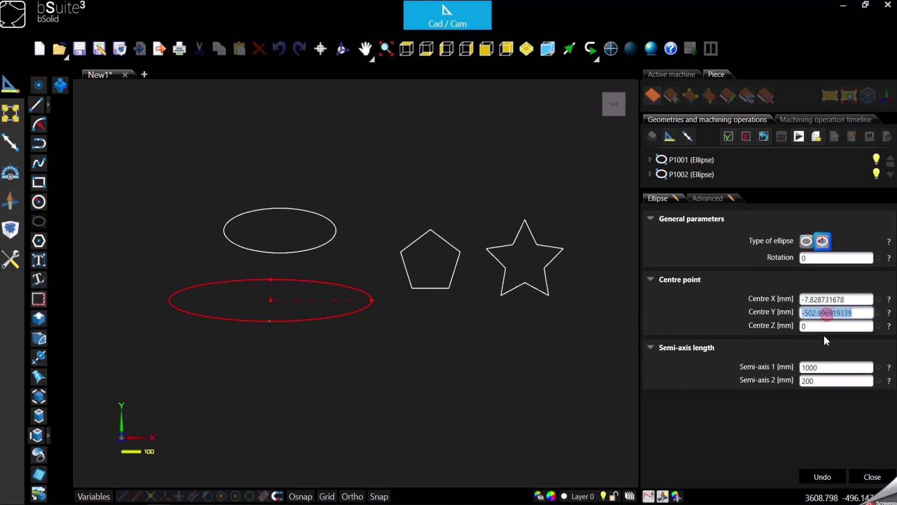
pyautogui.click(844, 367)
pyautogui.click(829, 379)
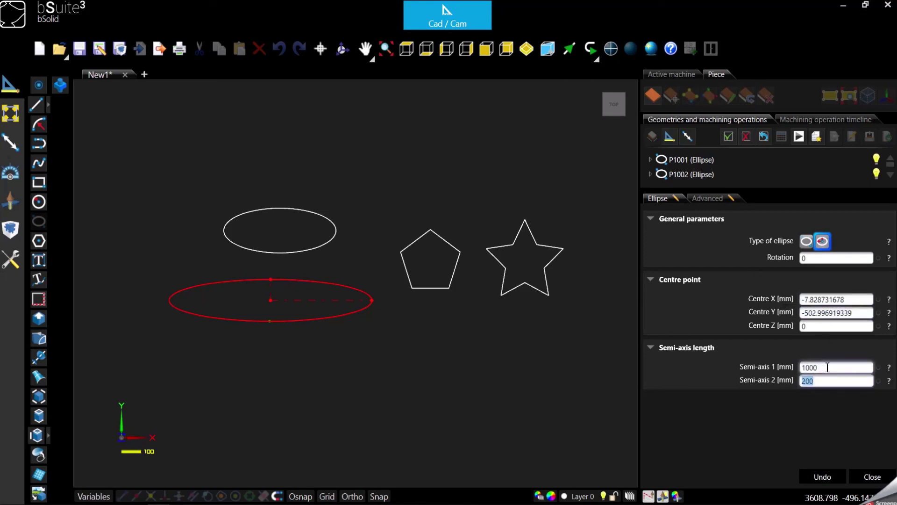
pyautogui.click(836, 367)
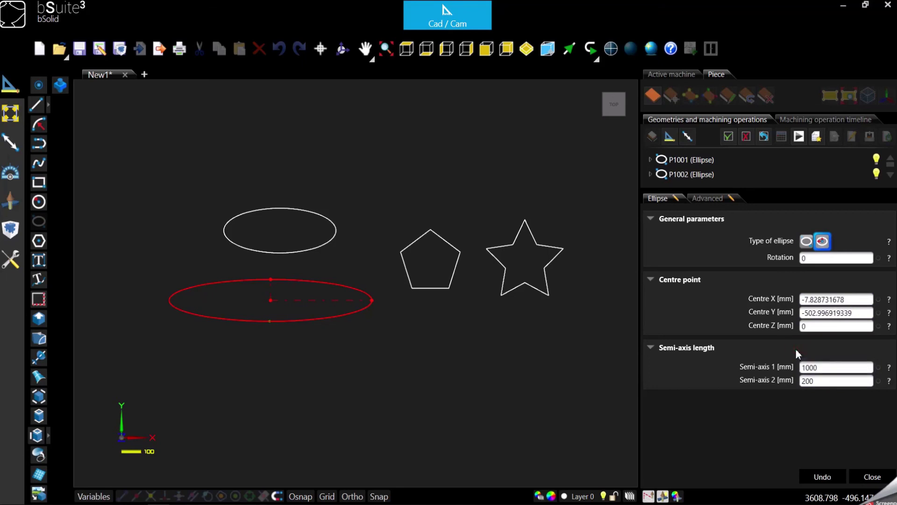
pyautogui.click(872, 476)
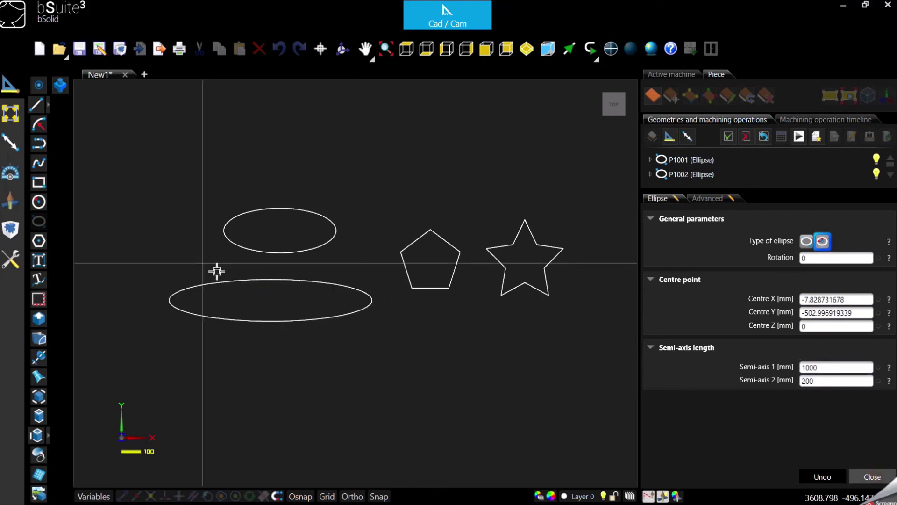
pyautogui.doubleClick(460, 254)
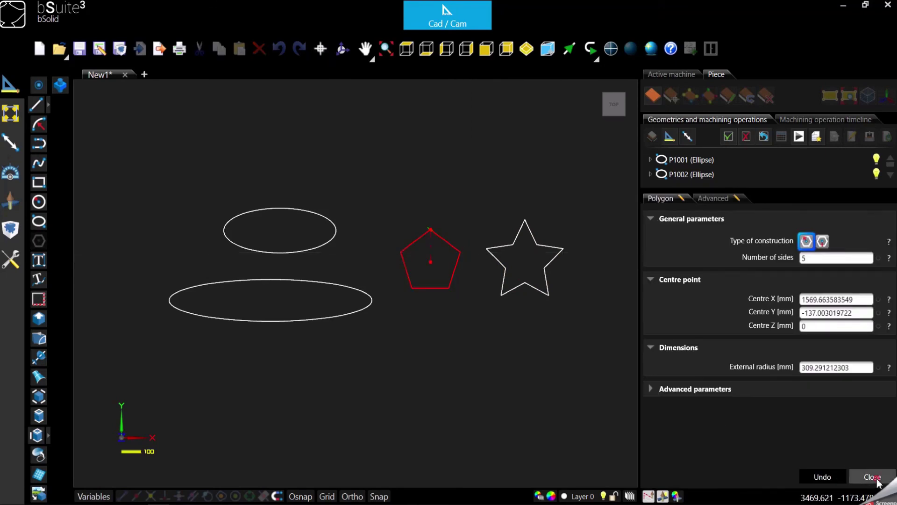
pyautogui.click(874, 479)
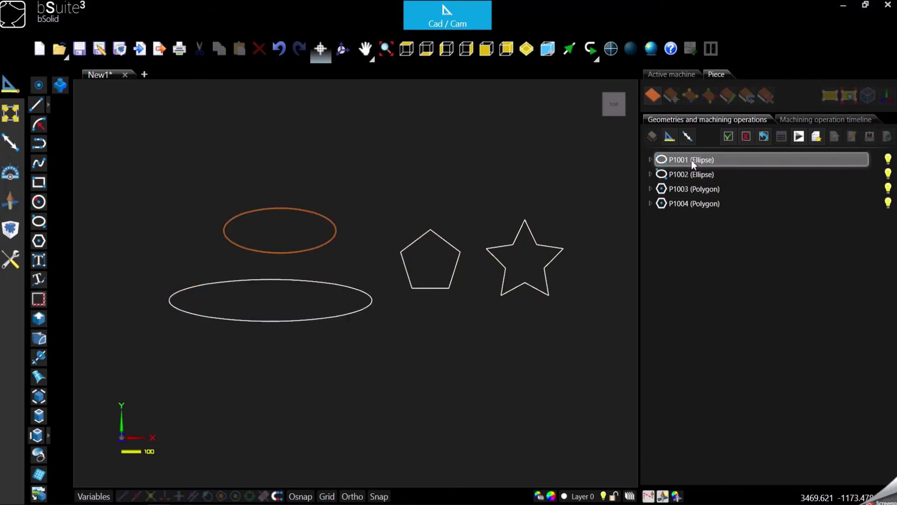
# Step: Open the star polygon for editing and move its centre above the pentagon, to about X 1233, Y 548 mm
pyautogui.doubleClick(704, 203)
pyautogui.click(825, 295)
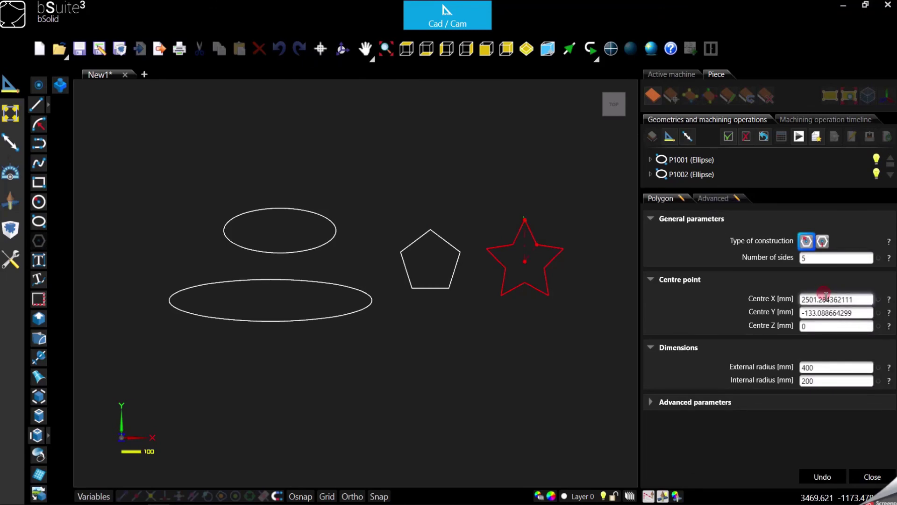
pyautogui.click(833, 312)
pyautogui.click(835, 325)
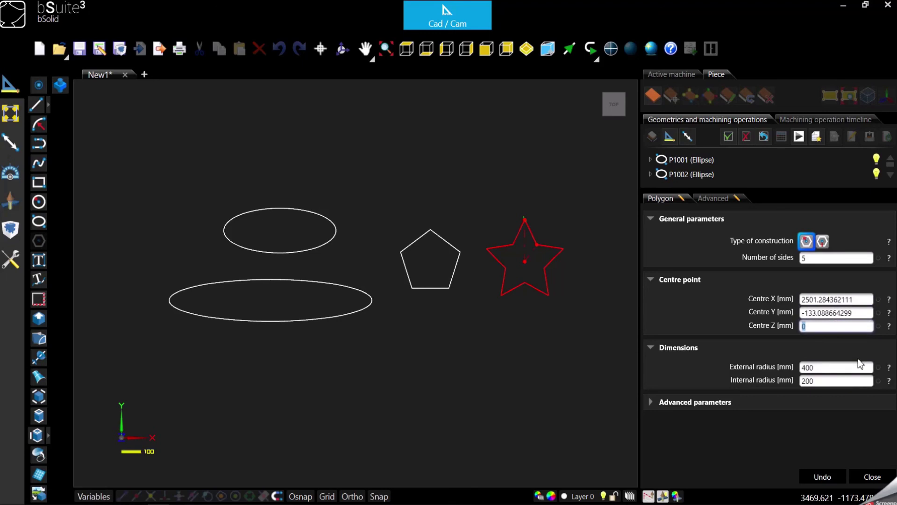
pyautogui.click(818, 299)
pyautogui.click(820, 313)
pyautogui.click(818, 326)
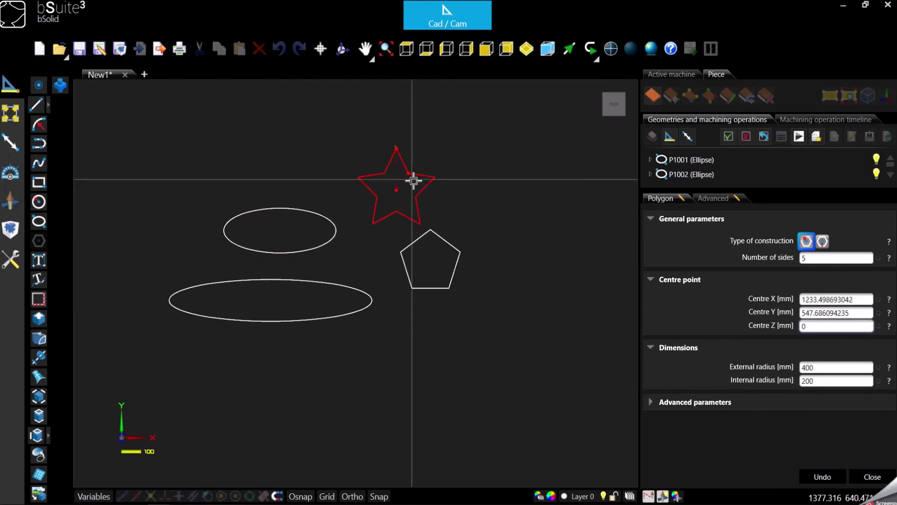
# Step: Reshape the star to an internal radius of about 181 mm and an external radius of about 515 mm, and finish editing
pyautogui.click(405, 181)
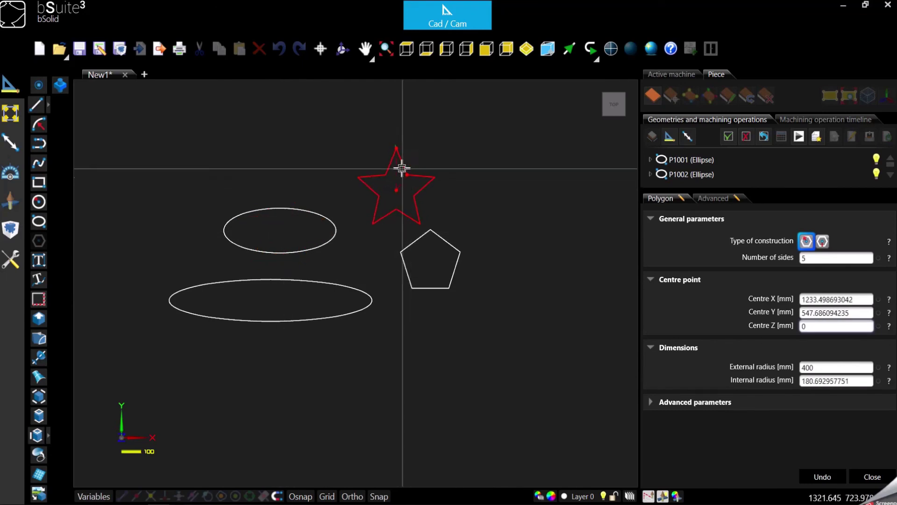
pyautogui.click(396, 135)
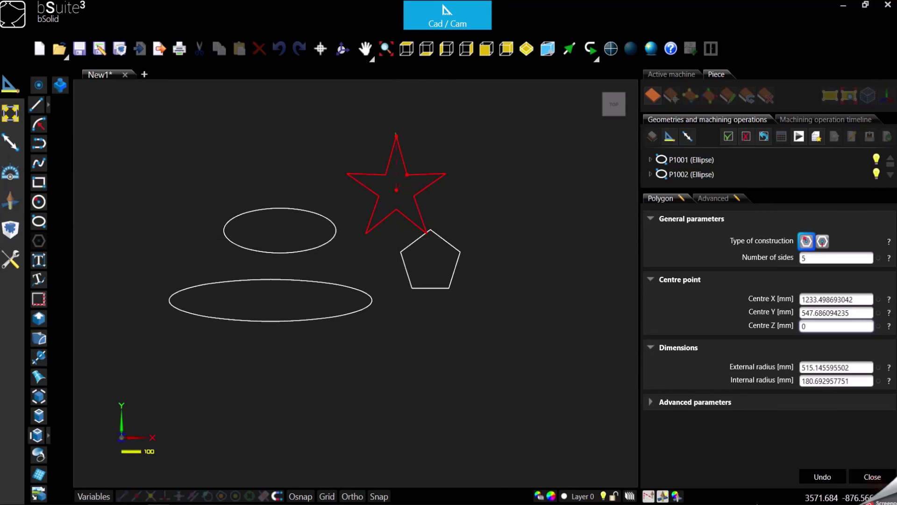
pyautogui.click(872, 476)
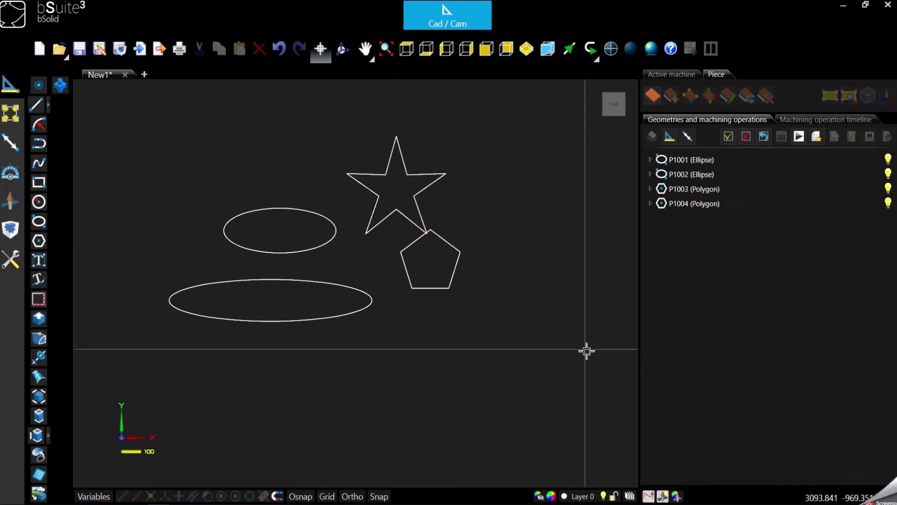